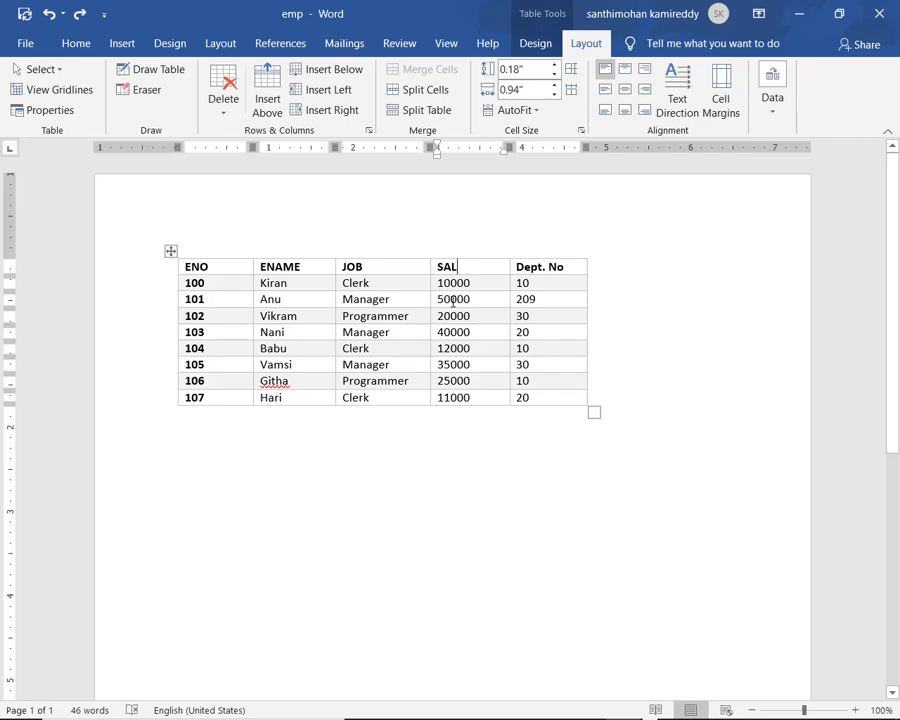
# Step: Compare the JOB and SAL column widths, leaving the caret in the SAL header
pyautogui.click(404, 301)
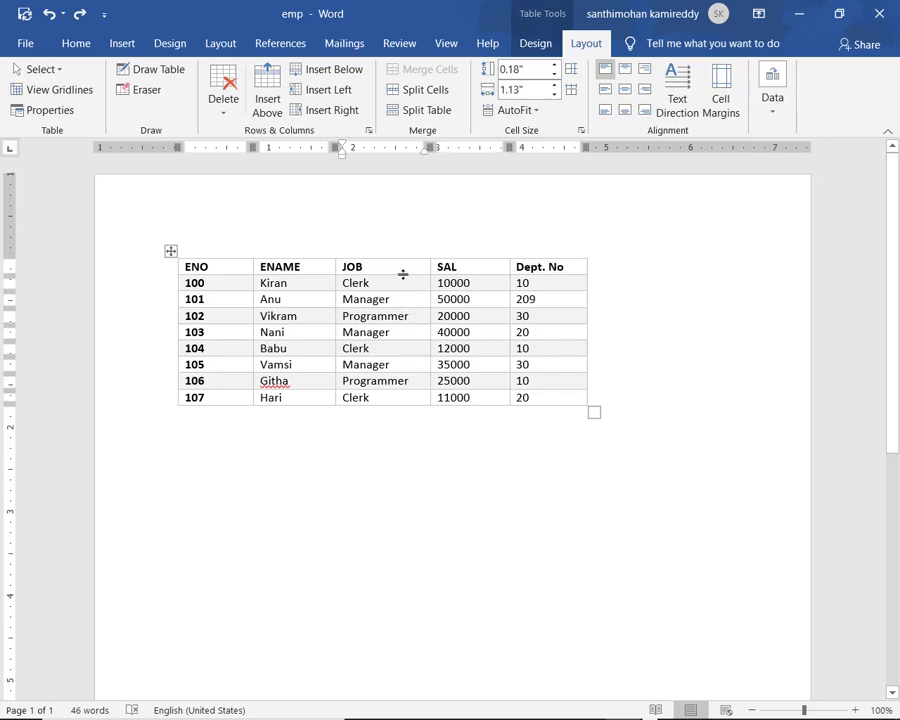
pyautogui.click(485, 268)
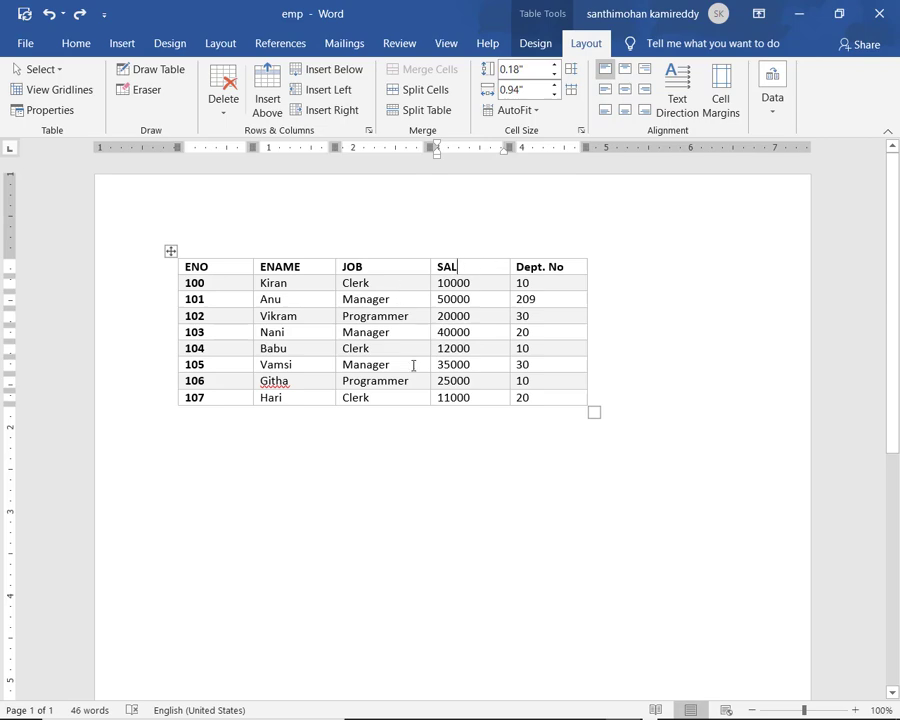
pyautogui.click(471, 300)
pyautogui.click(388, 268)
pyautogui.click(488, 268)
# Step: Split the SAL header cell into 2 columns and 2 rows
pyautogui.click(408, 90)
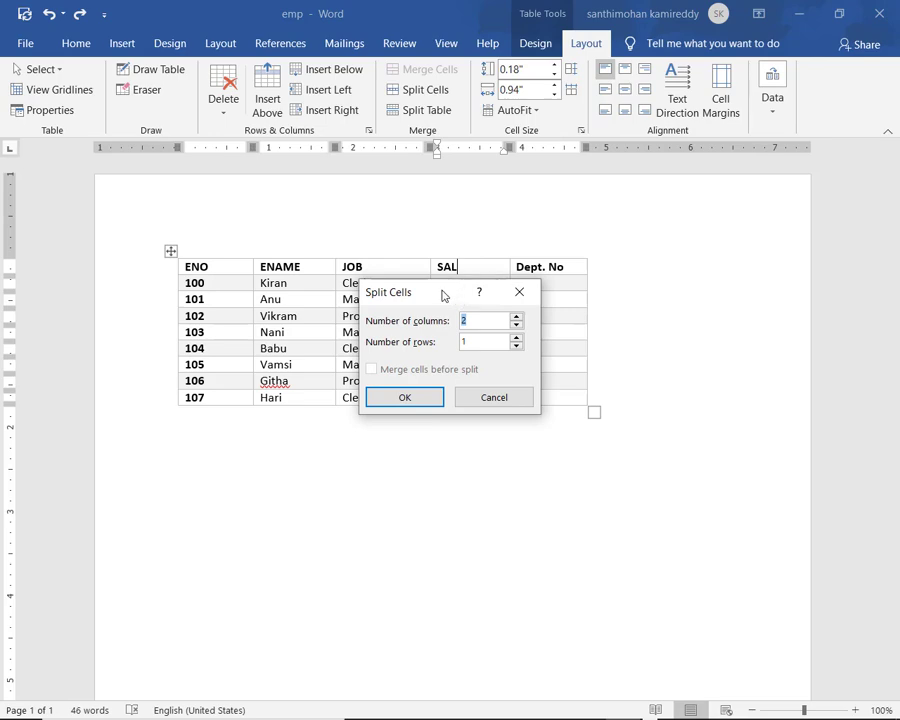
pyautogui.moveTo(440, 294); pyautogui.dragTo(454, 362)
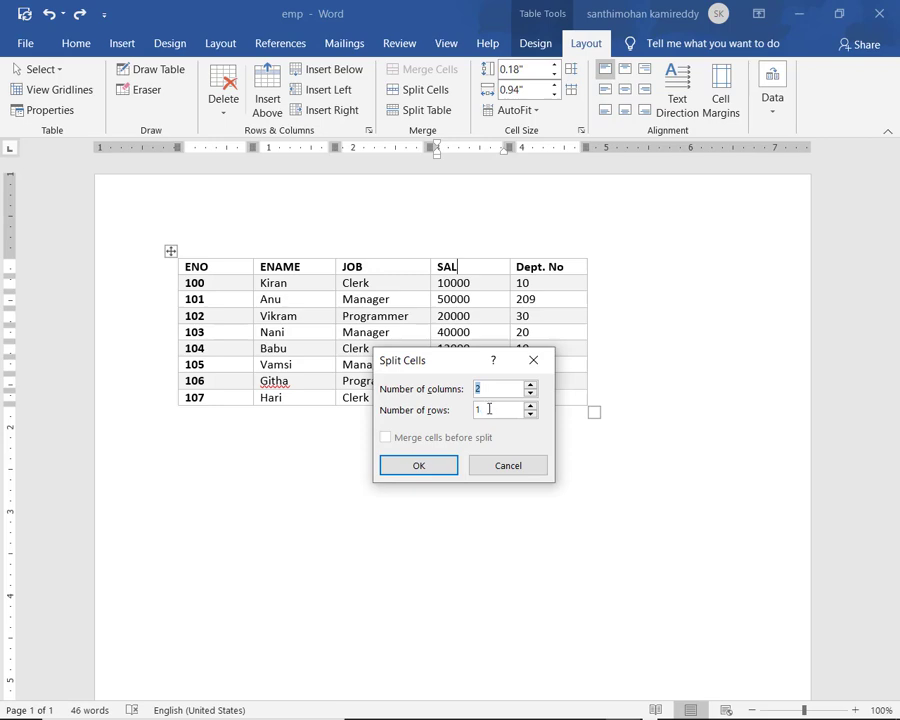
pyautogui.write('2')
pyautogui.doubleClick(477, 410)
pyautogui.write('2')
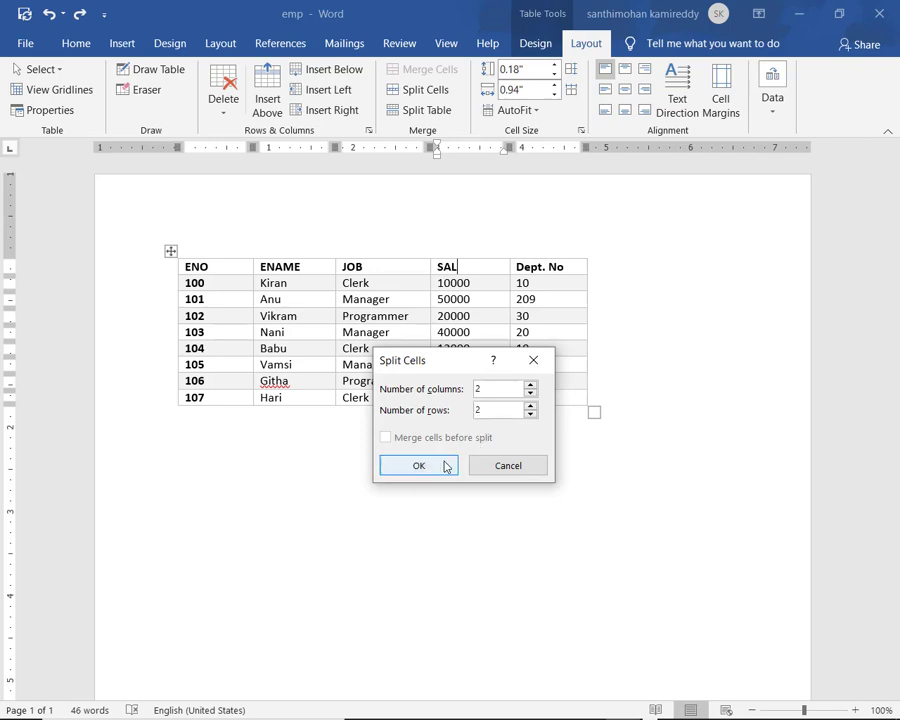
pyautogui.click(446, 464)
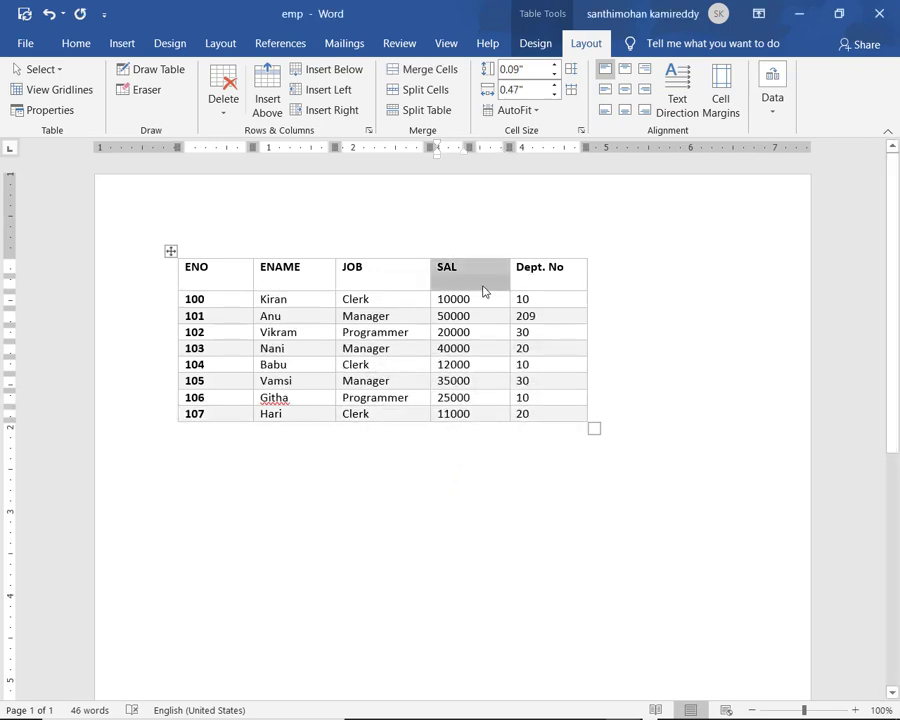
pyautogui.click(462, 269)
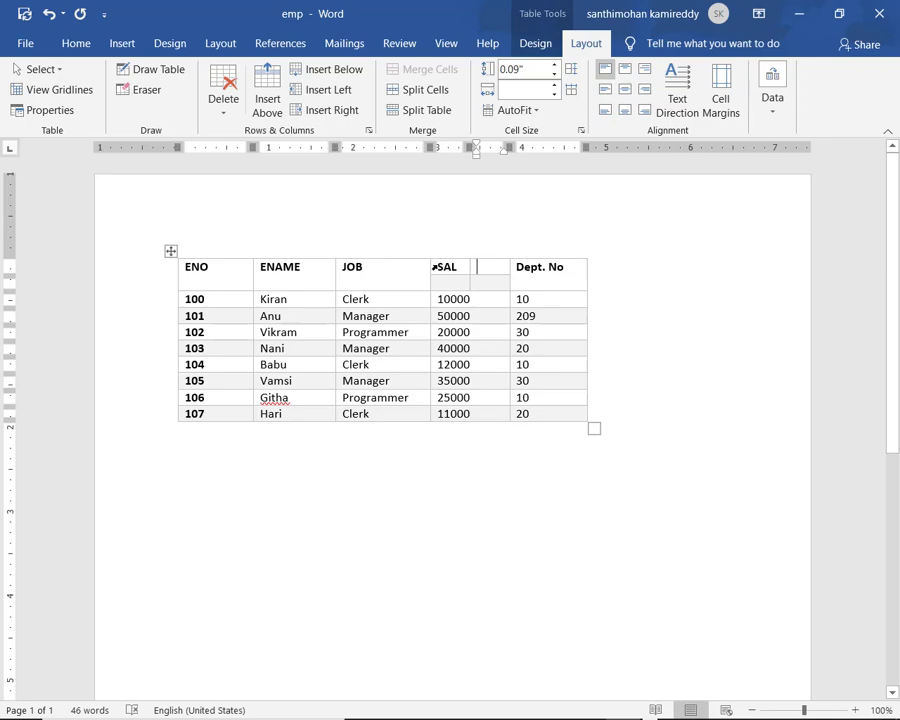
# Step: Merge the two top SAL sub-cells into one header cell above the two empty sub-cells
pyautogui.moveTo(433, 267); pyautogui.dragTo(478, 266)
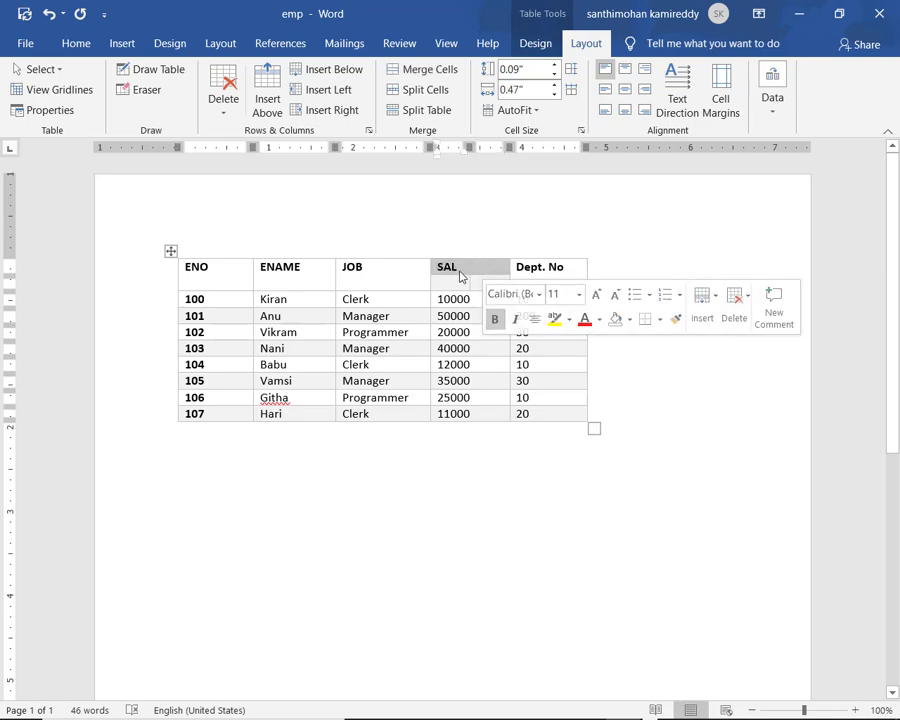
pyautogui.moveTo(472, 252)
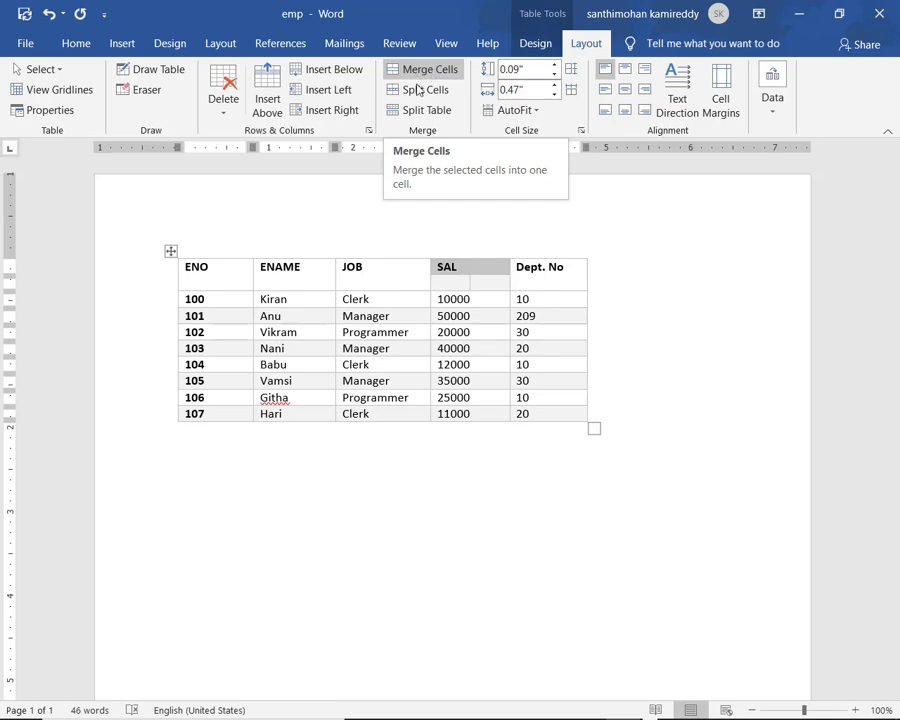
pyautogui.click(483, 281)
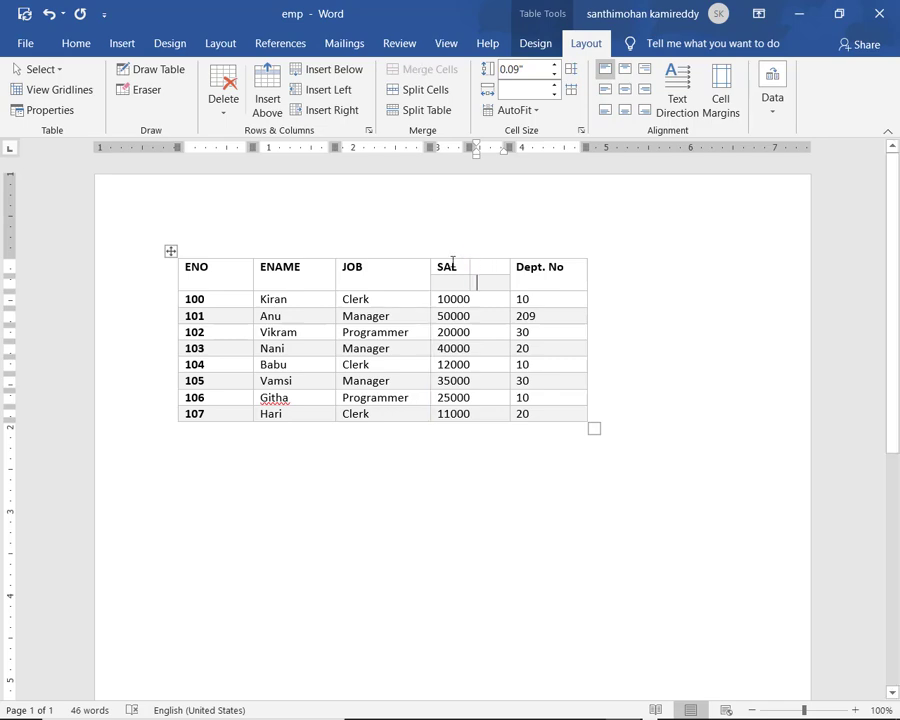
pyautogui.moveTo(452, 262); pyautogui.dragTo(490, 258)
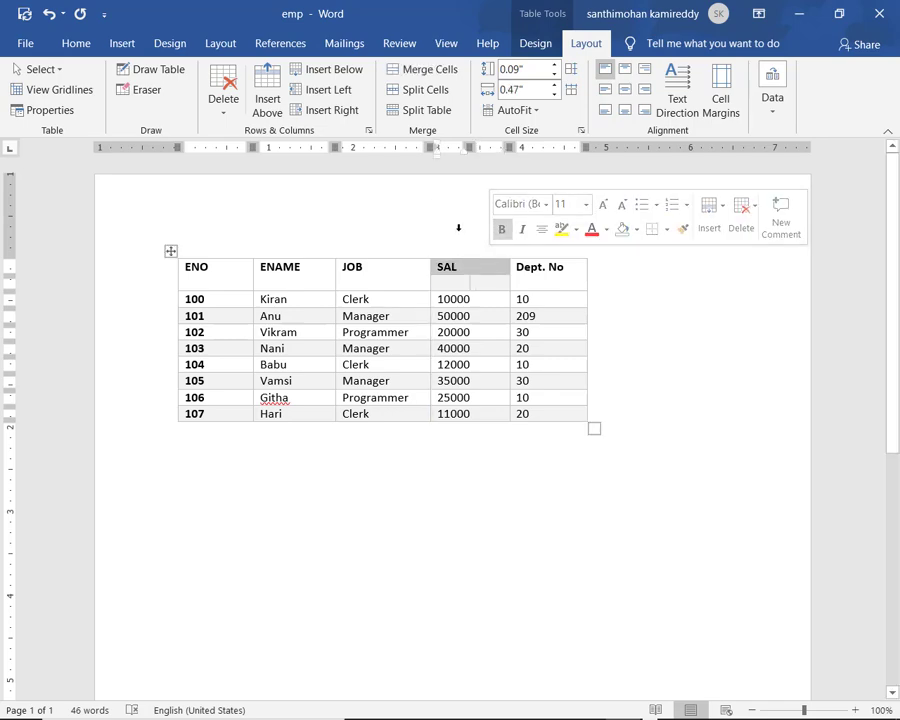
pyautogui.click(410, 74)
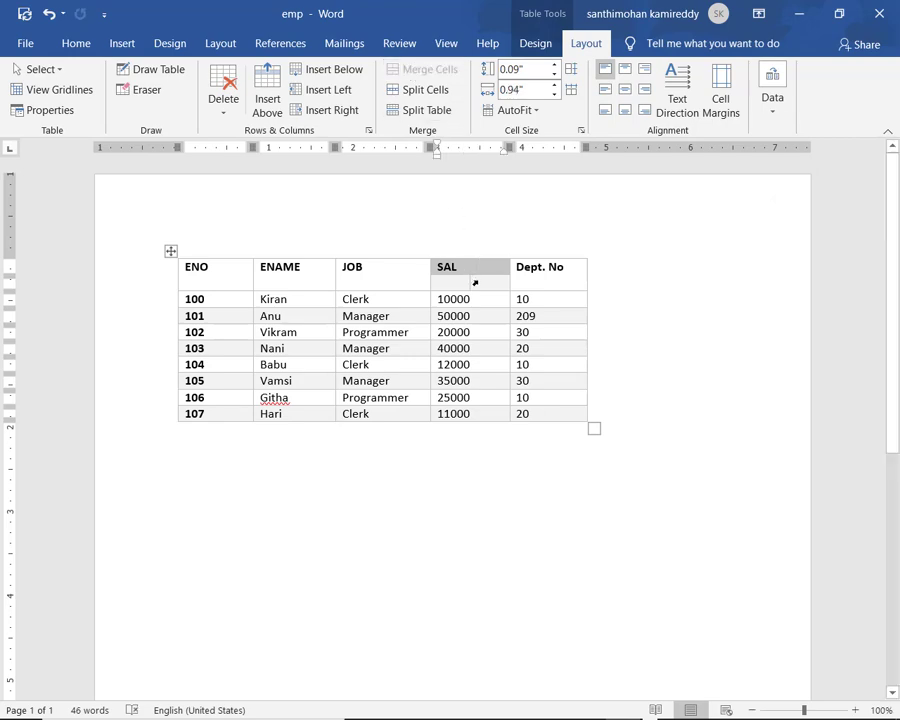
pyautogui.click(474, 282)
pyautogui.click(461, 269)
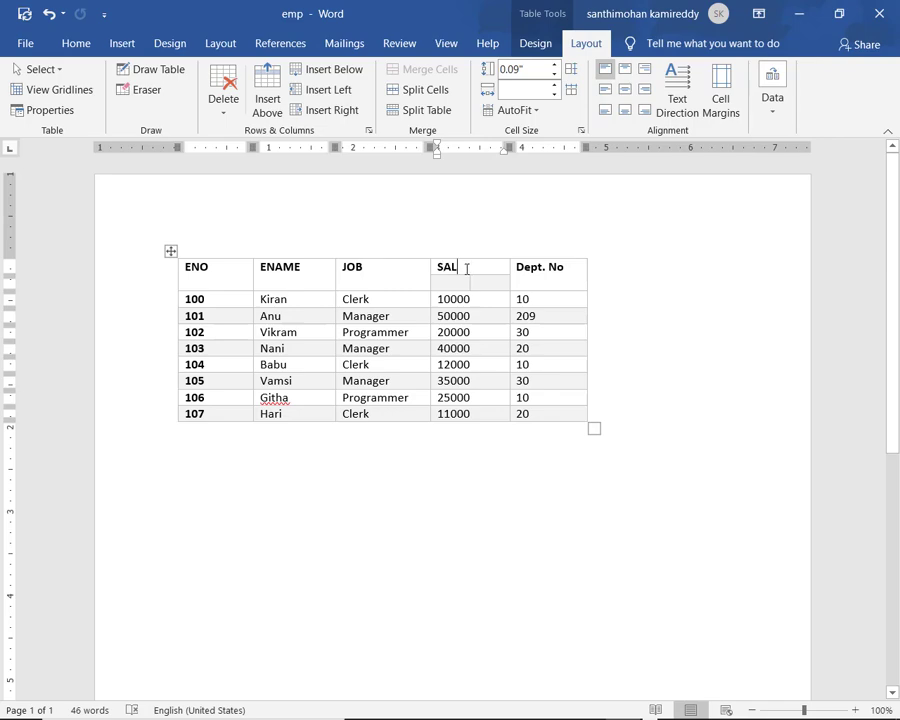
# Step: Centre the SAL header text, undoing an accidental indent in the cell below
pyautogui.click(627, 90)
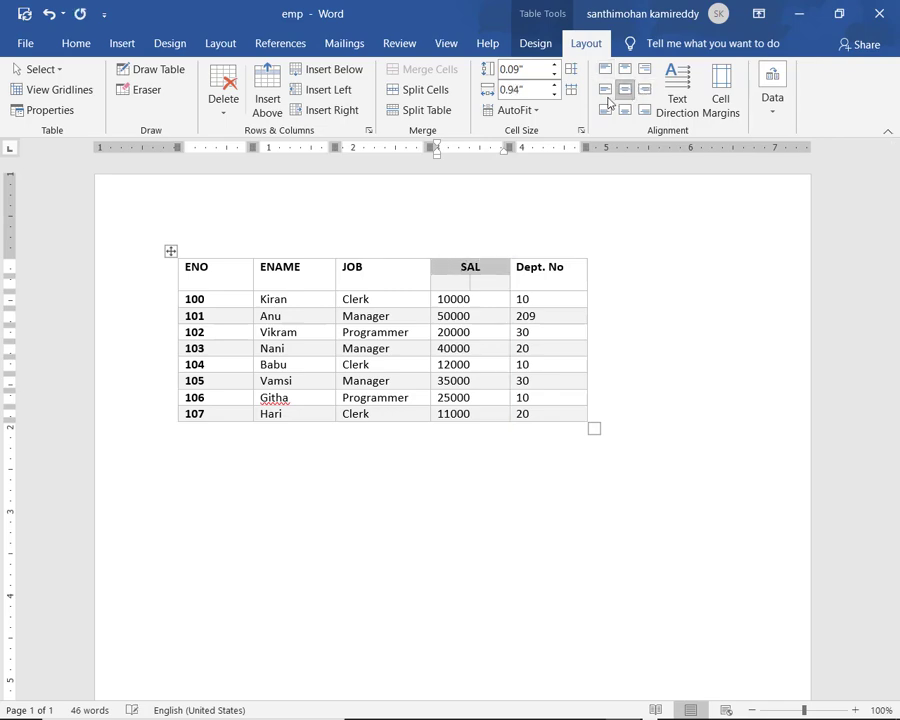
pyautogui.click(485, 280)
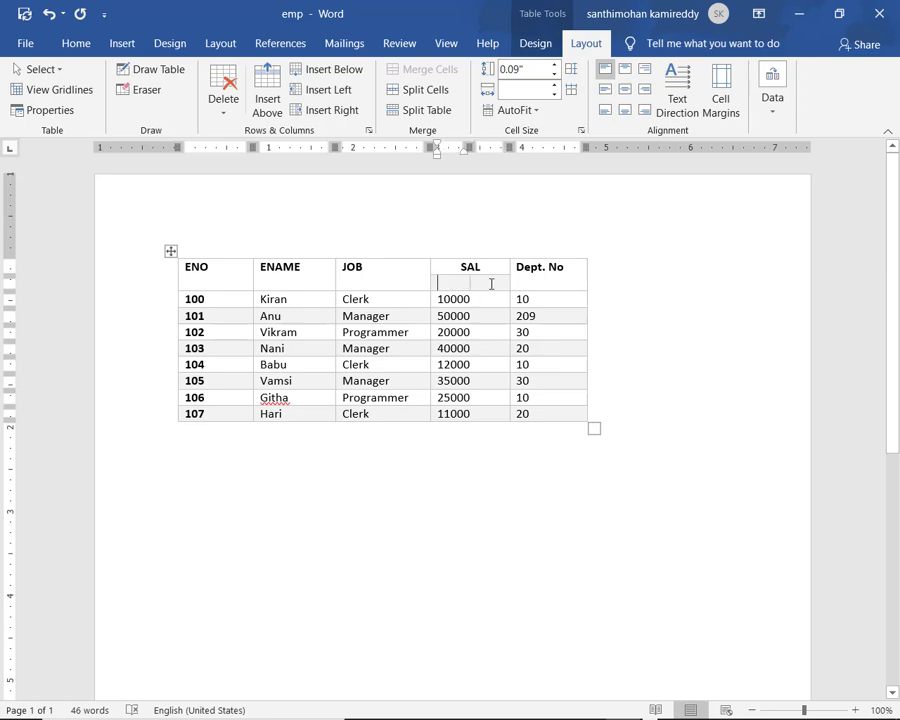
pyautogui.hotkey('ctrl', 'm')
pyautogui.hotkey('ctrl', 'z')
# Step: Type 'gross' in the left sub-cell under SAL and 'net' in the right one
pyautogui.write('net')
pyautogui.moveTo(463, 284); pyautogui.dragTo(400, 268)
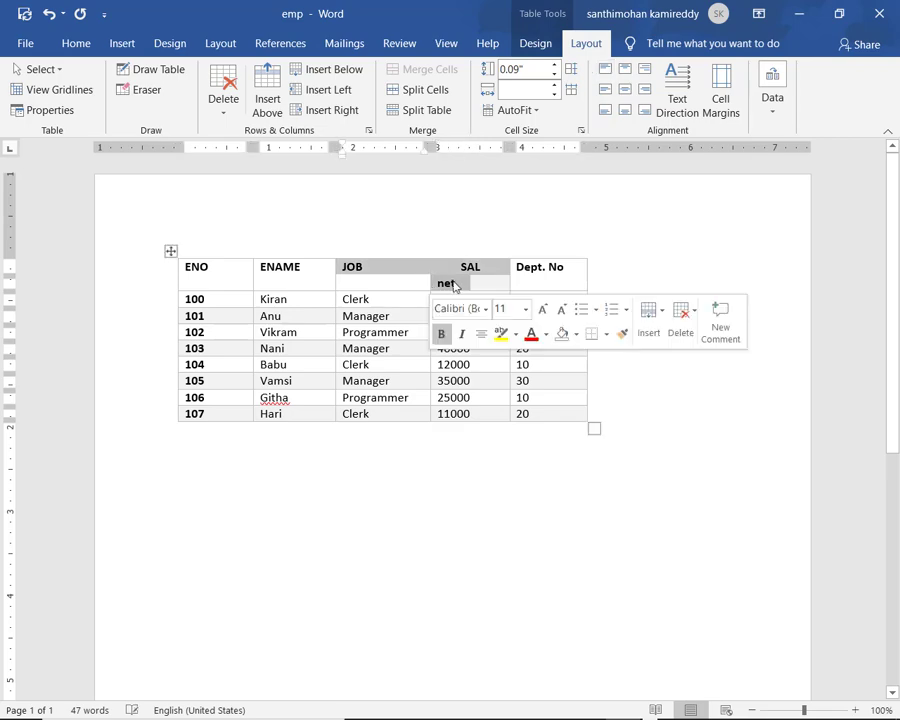
pyautogui.click(458, 283)
pyautogui.press('BackSpace')
pyautogui.press('BackSpace')
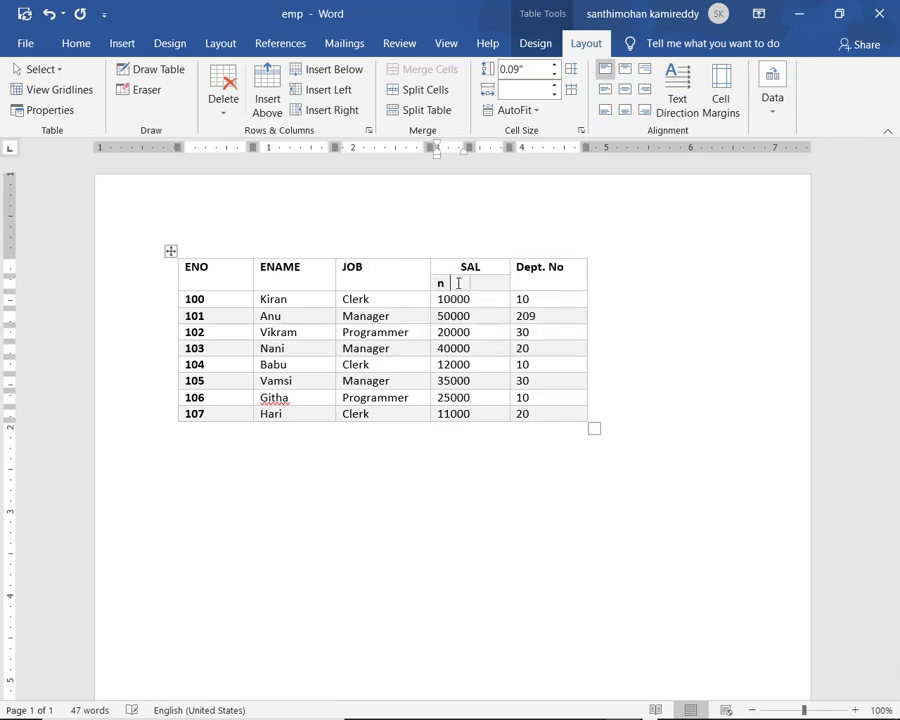
pyautogui.press('BackSpace')
pyautogui.write('oss')
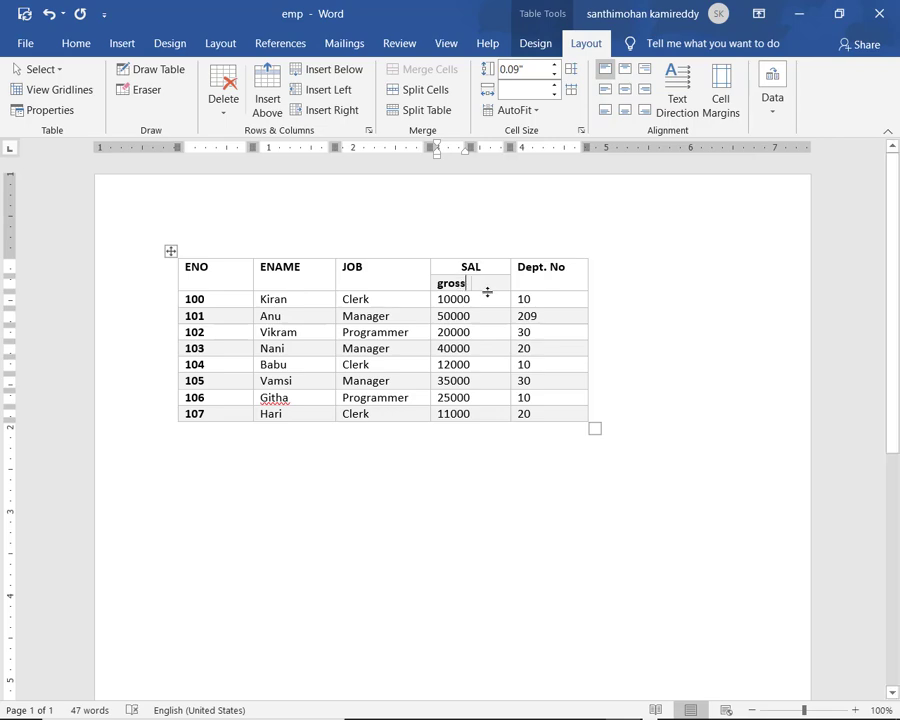
pyautogui.click(490, 285)
pyautogui.write('ne')
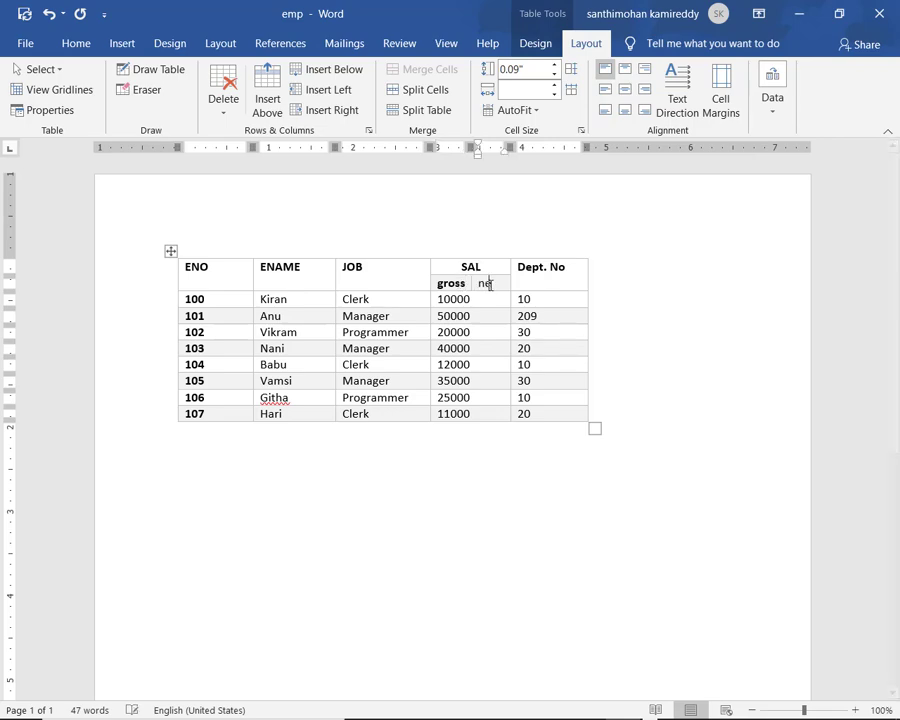
pyautogui.write('t')
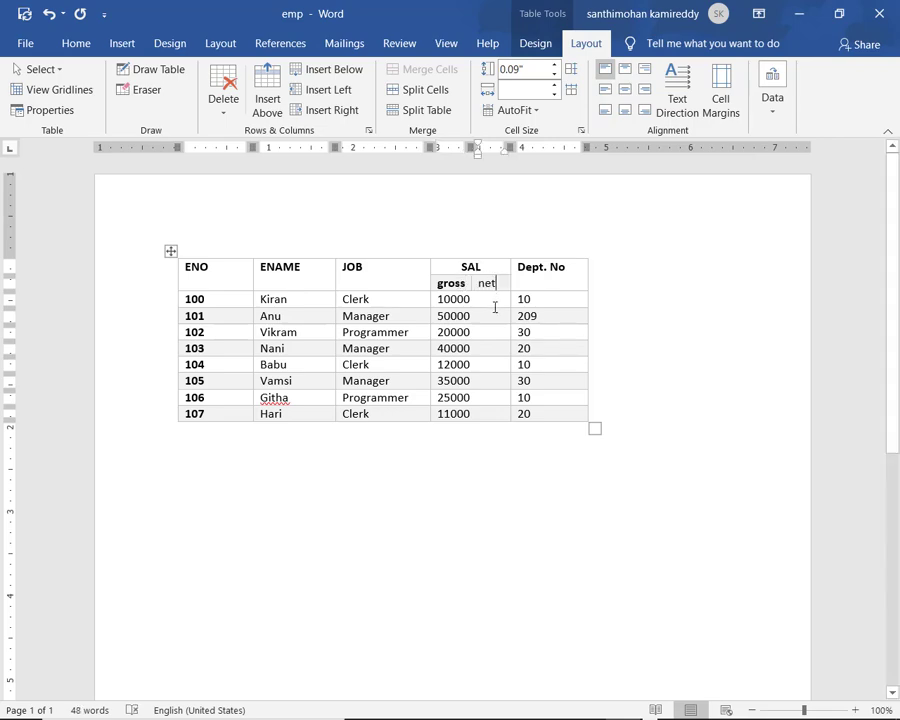
pyautogui.click(484, 302)
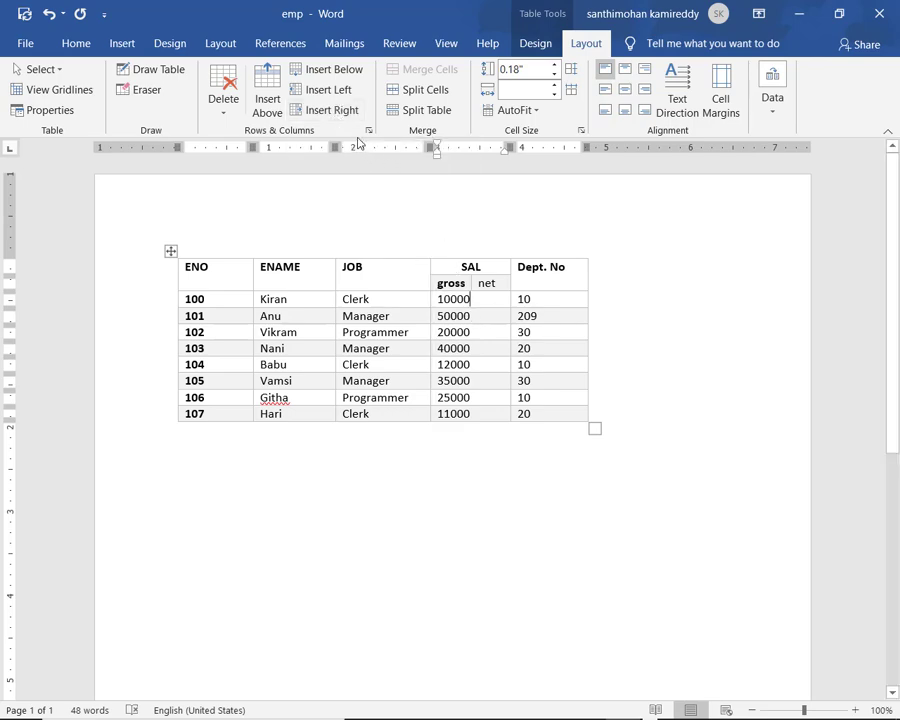
# Step: Insert a column right of SAL and merge the net cell with the new empty cell
pyautogui.click(333, 112)
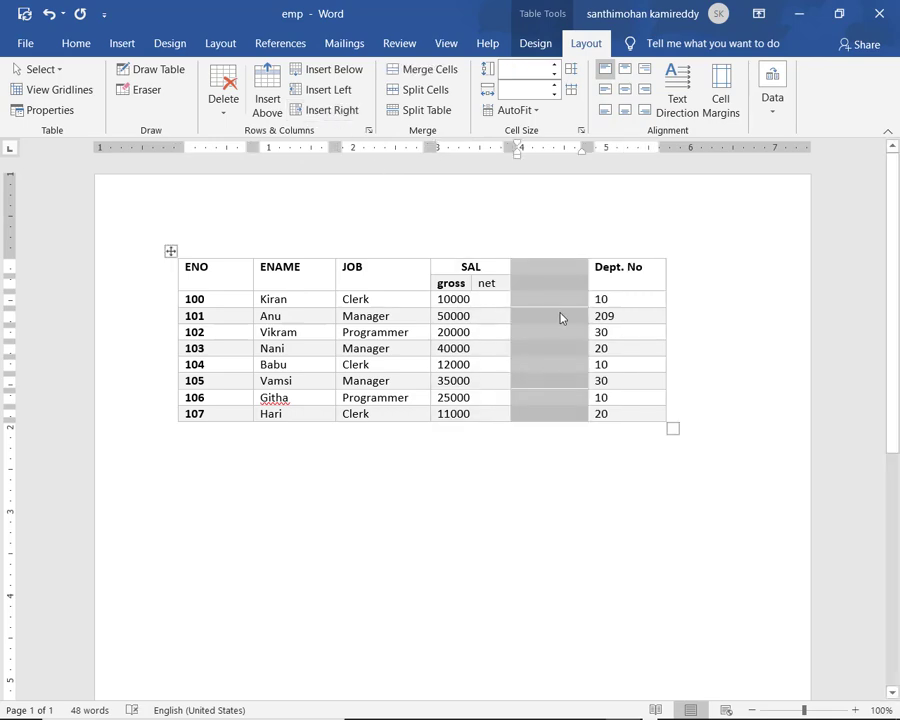
pyautogui.click(552, 314)
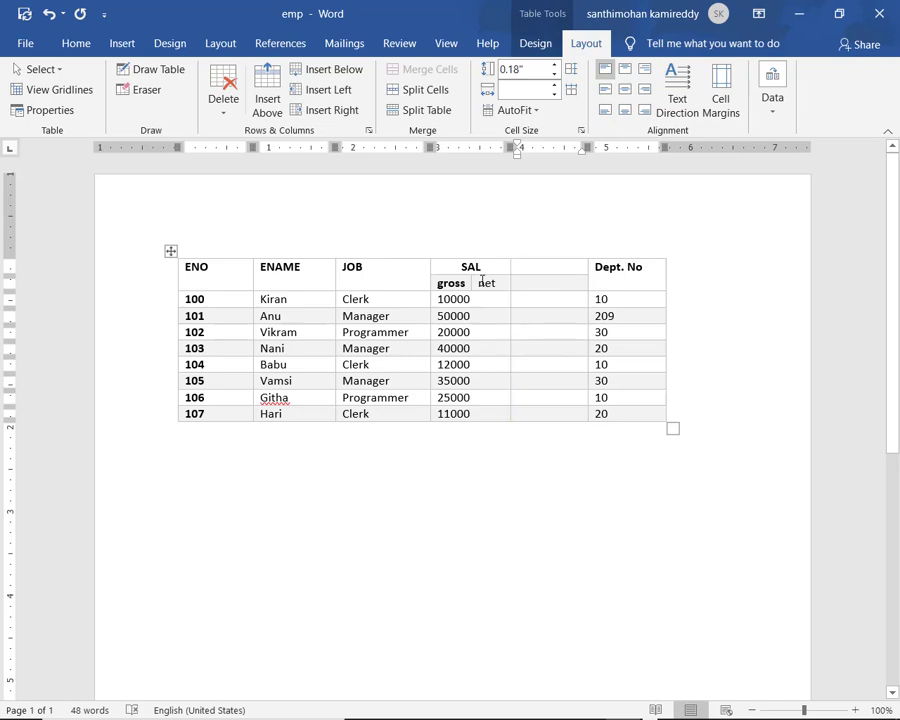
pyautogui.moveTo(482, 282); pyautogui.dragTo(547, 283)
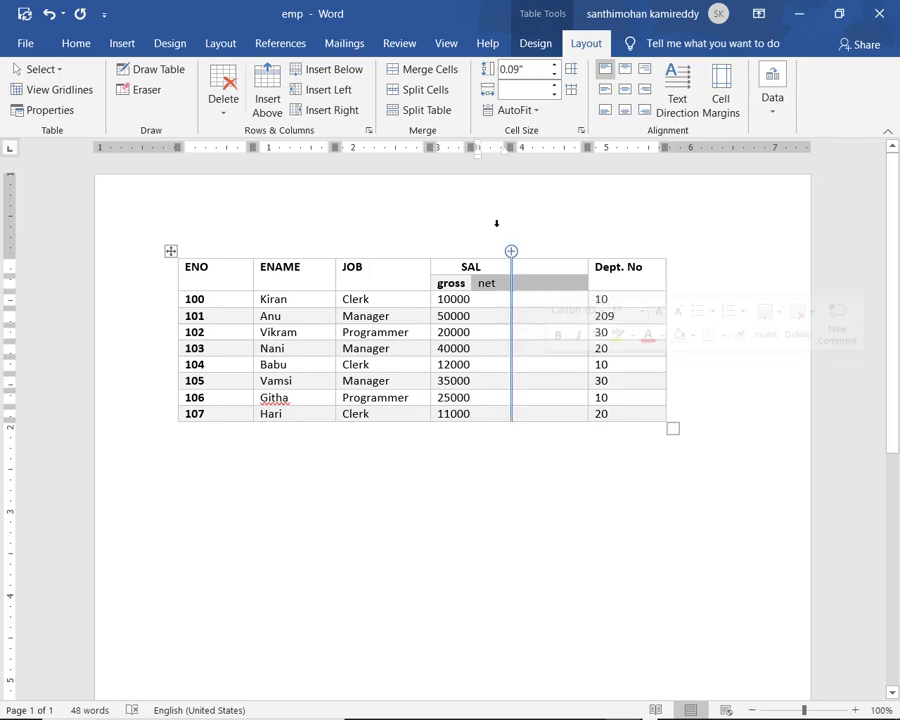
pyautogui.click(420, 70)
pyautogui.click(505, 299)
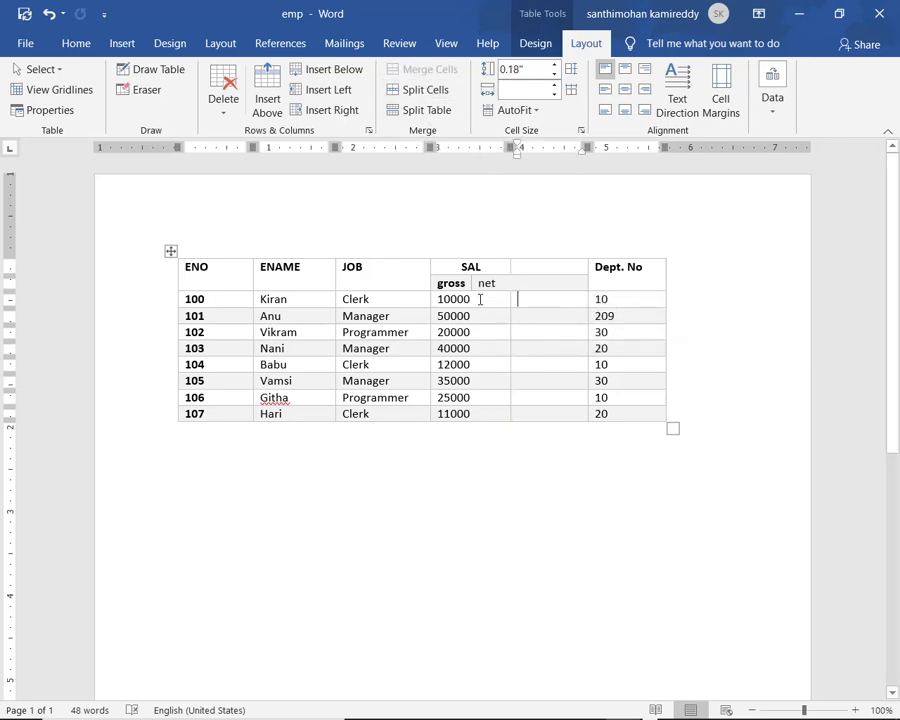
# Step: Widen the gross column by dragging its border toward net
pyautogui.moveTo(469, 283); pyautogui.dragTo(510, 283)
pyautogui.click(526, 284)
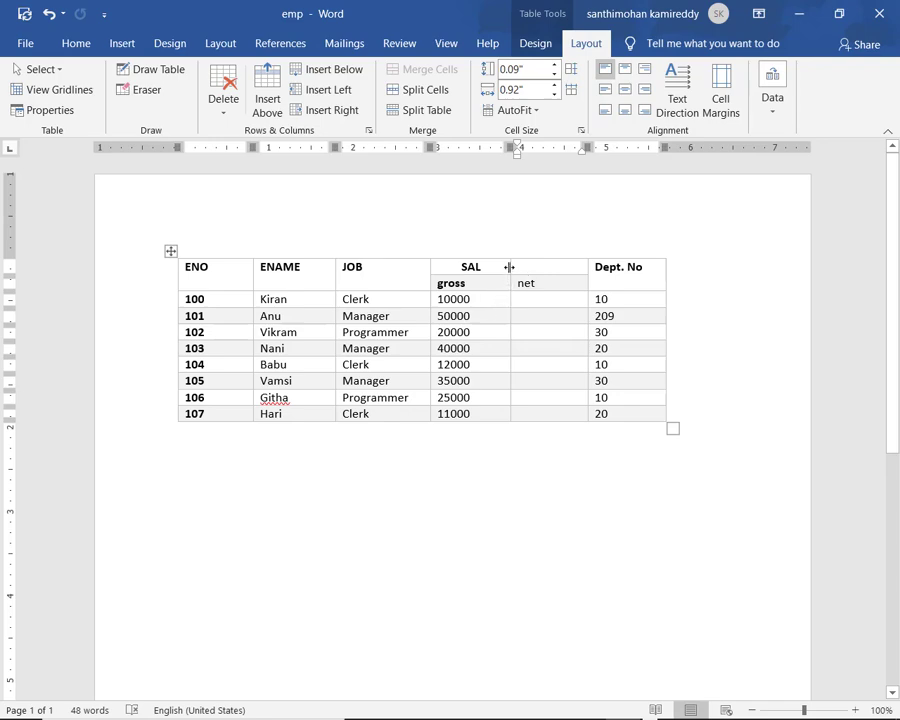
pyautogui.moveTo(509, 267)
pyautogui.mouseDown()
pyautogui.moveTo(520, 268)
pyautogui.moveTo(512, 269)
pyautogui.mouseUp()
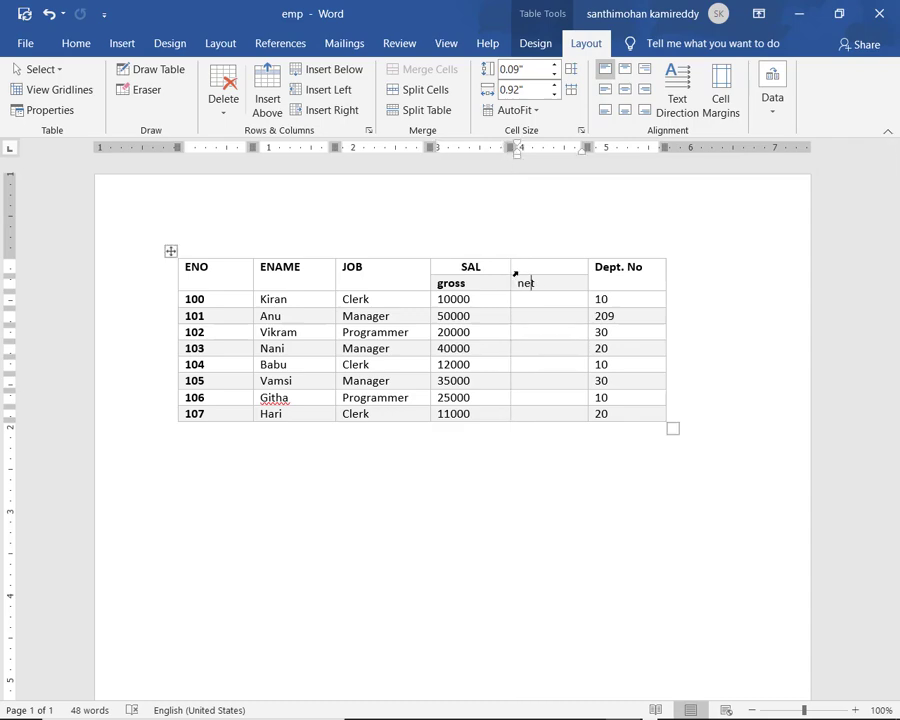
pyautogui.click(526, 269)
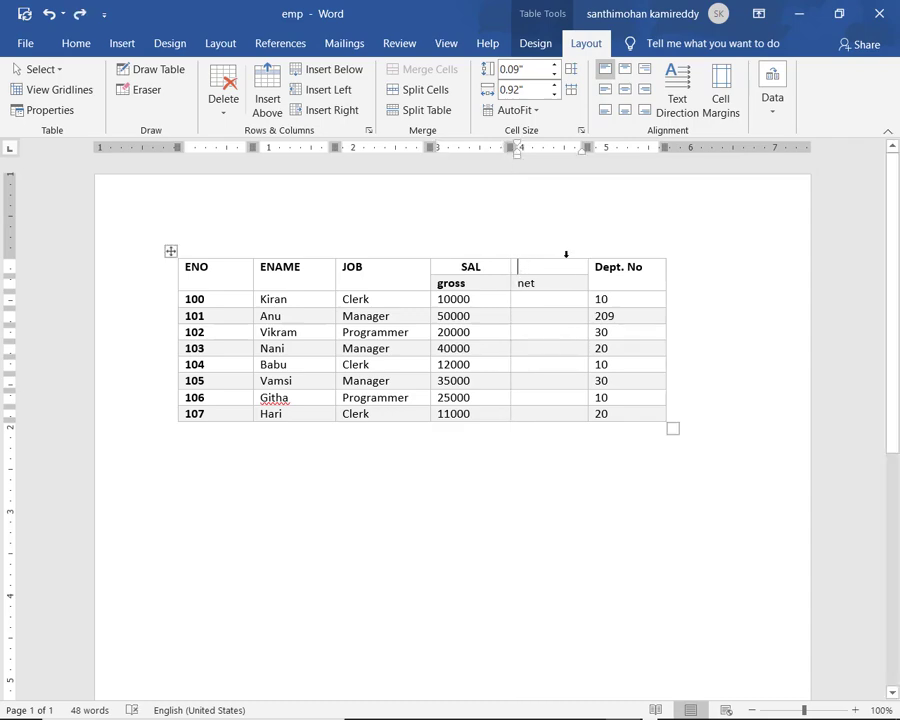
# Step: Merge SAL with the cell beside it and centre it over gross and net
pyautogui.moveTo(521, 265); pyautogui.dragTo(492, 263)
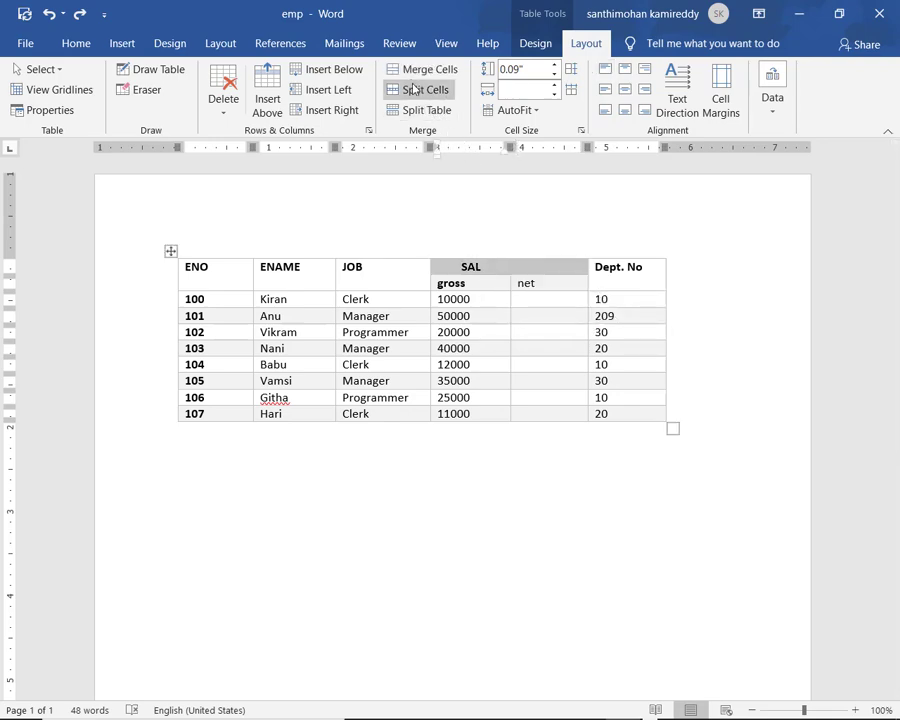
pyautogui.click(400, 69)
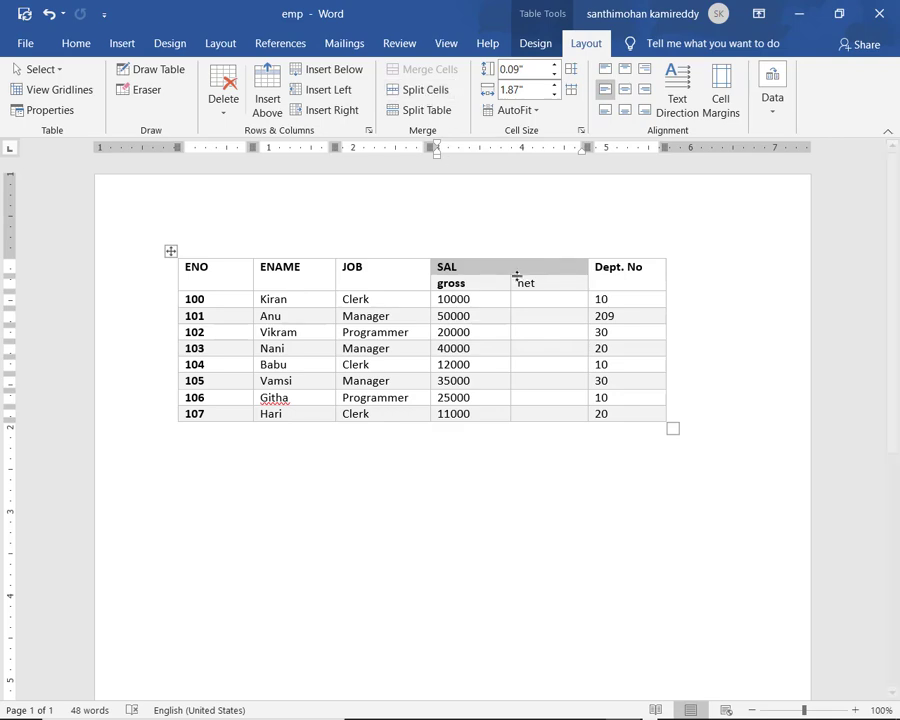
pyautogui.click(623, 90)
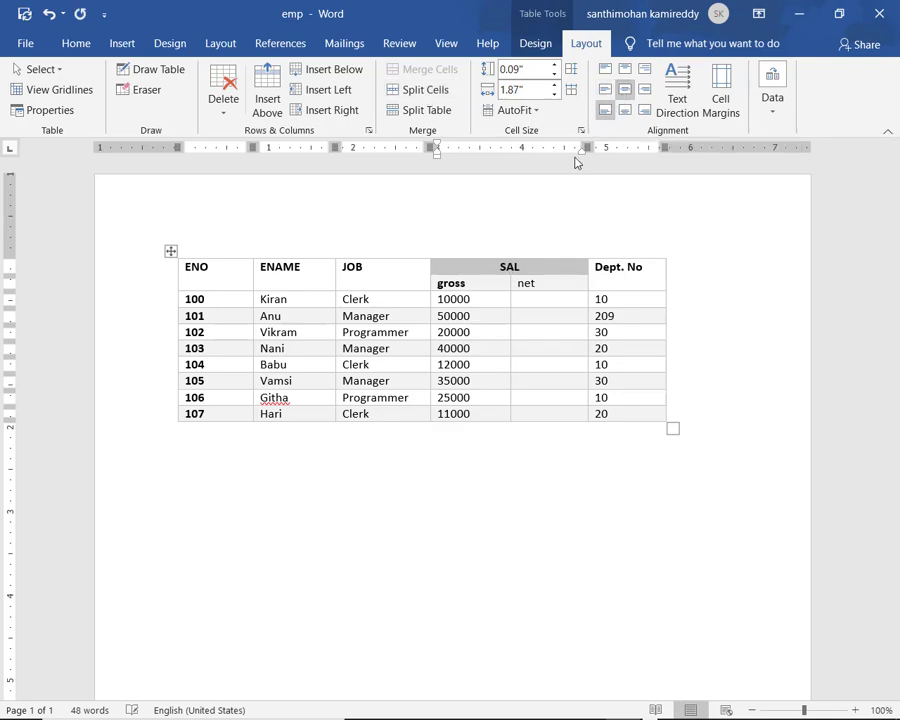
pyautogui.click(536, 288)
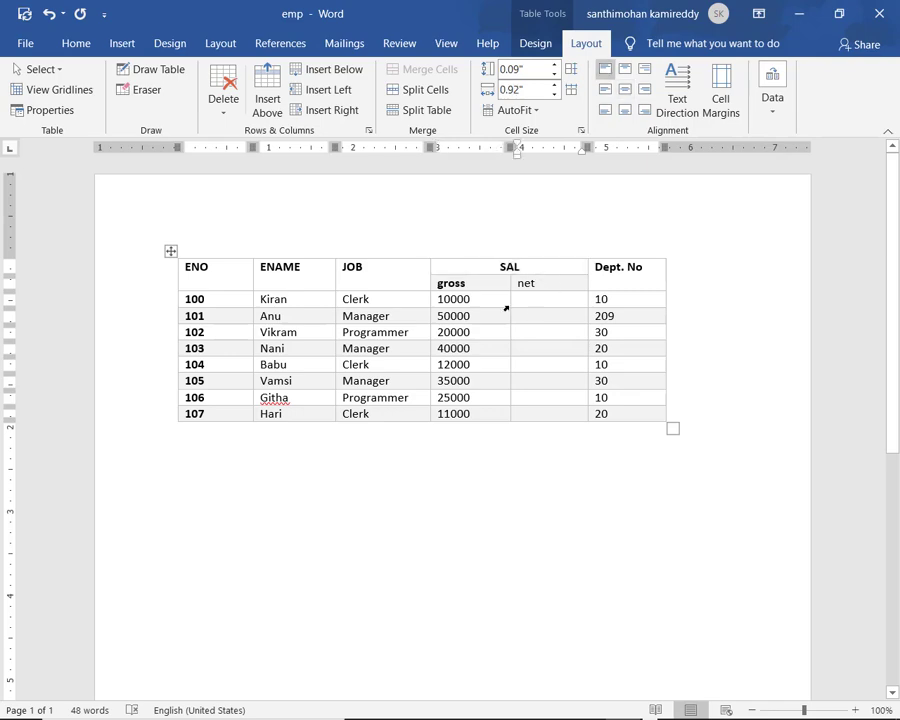
pyautogui.click(477, 292)
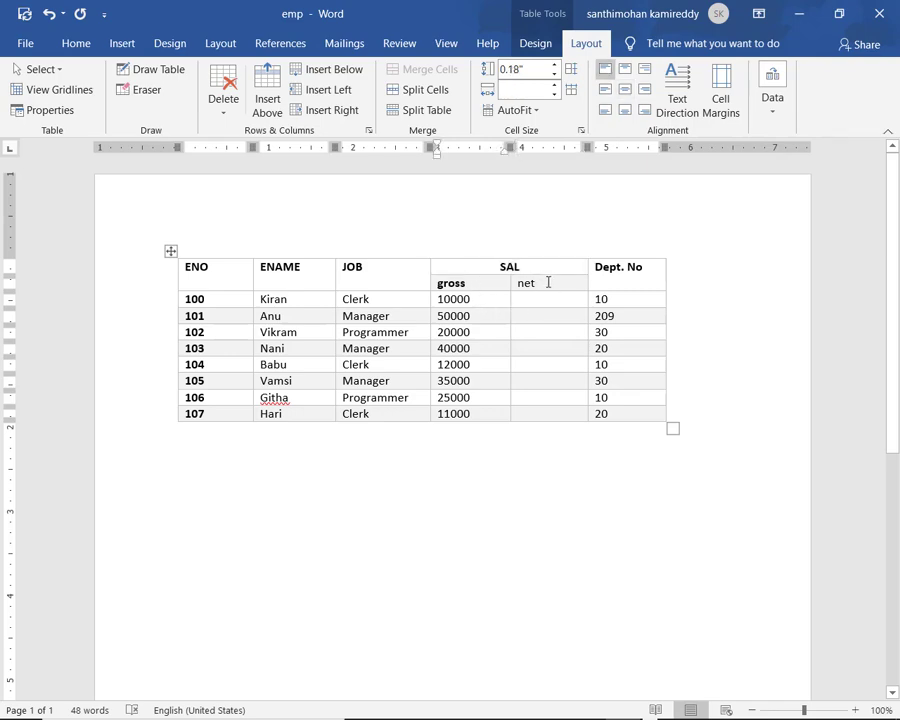
pyautogui.click(548, 283)
pyautogui.click(548, 298)
pyautogui.click(350, 495)
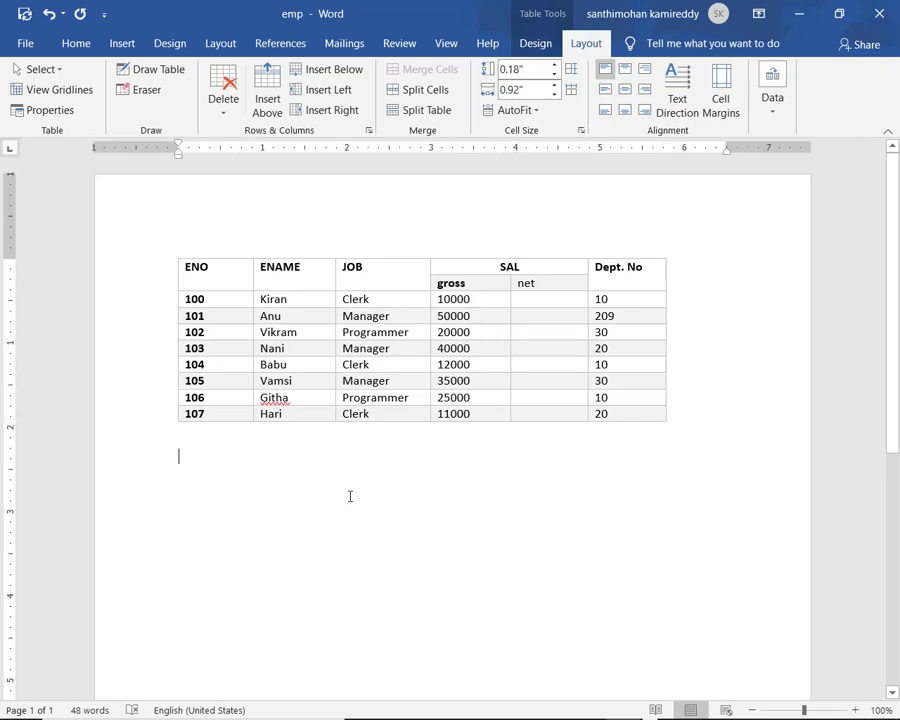
pyautogui.click(522, 299)
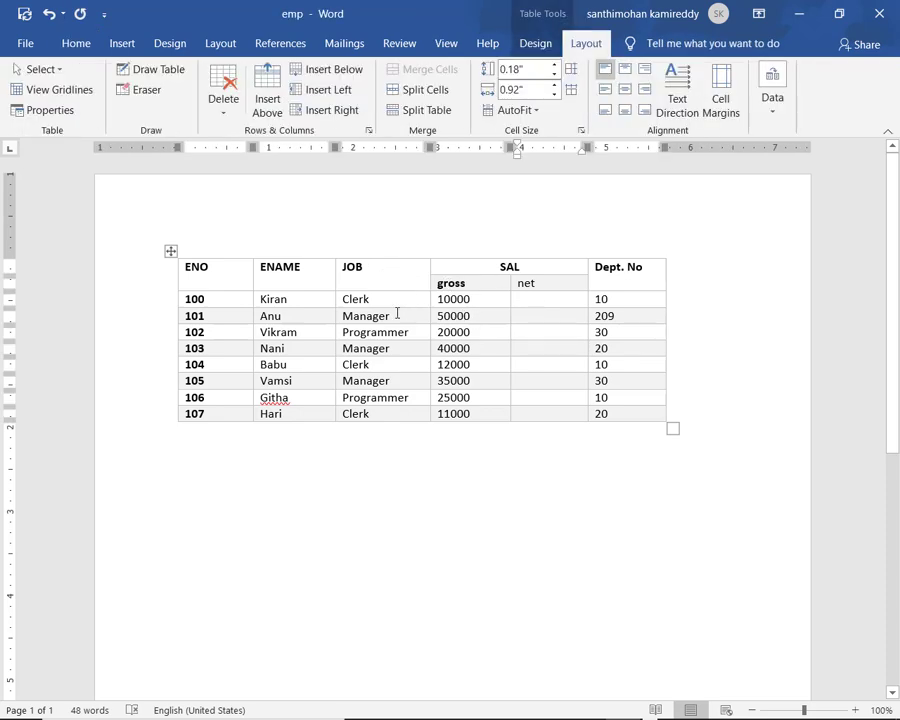
pyautogui.click(526, 337)
# Step: Split the table at row 102 so rows 102–107 form a separate second table
pyautogui.click(422, 112)
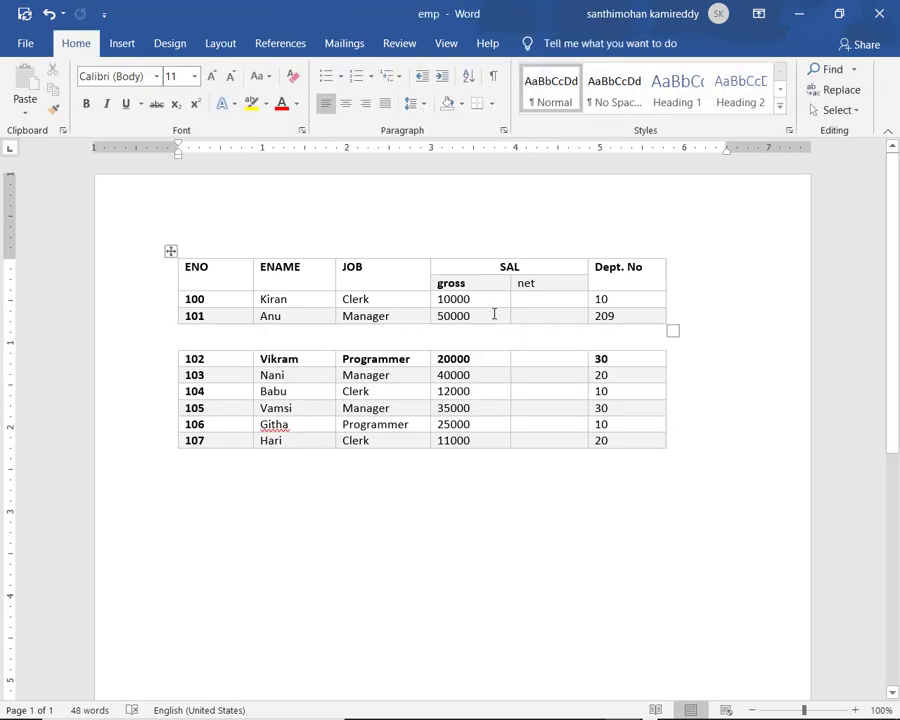
pyautogui.click(488, 358)
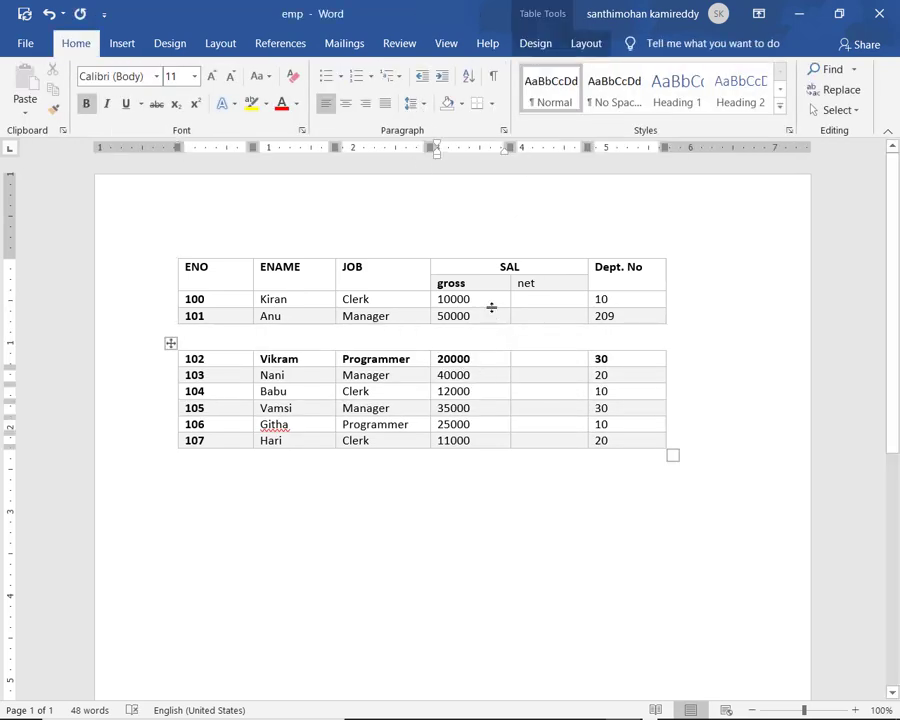
pyautogui.click(490, 299)
pyautogui.click(486, 371)
pyautogui.click(580, 44)
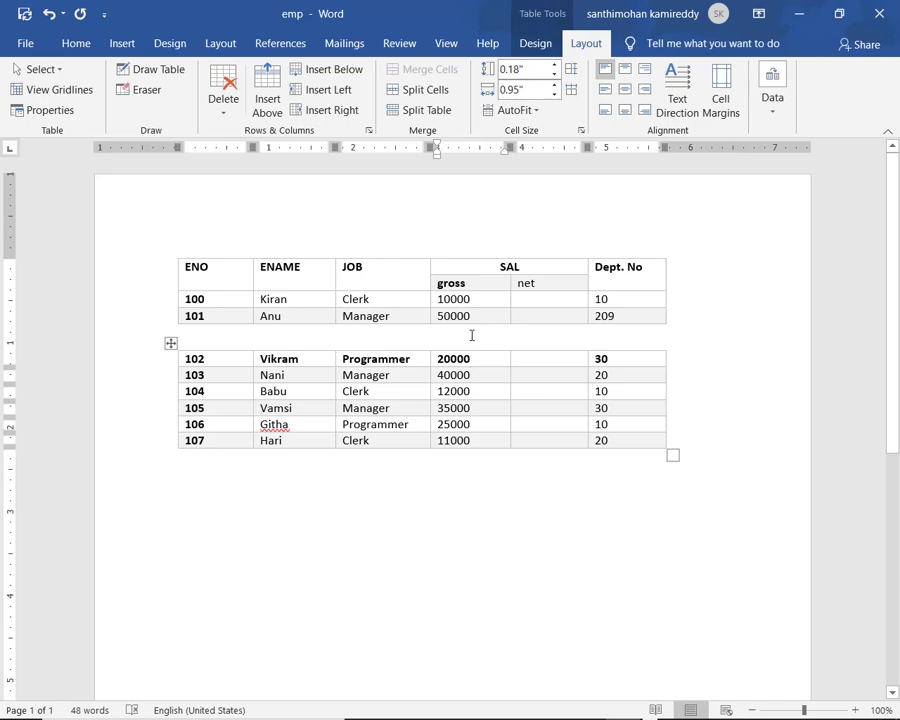
pyautogui.click(468, 333)
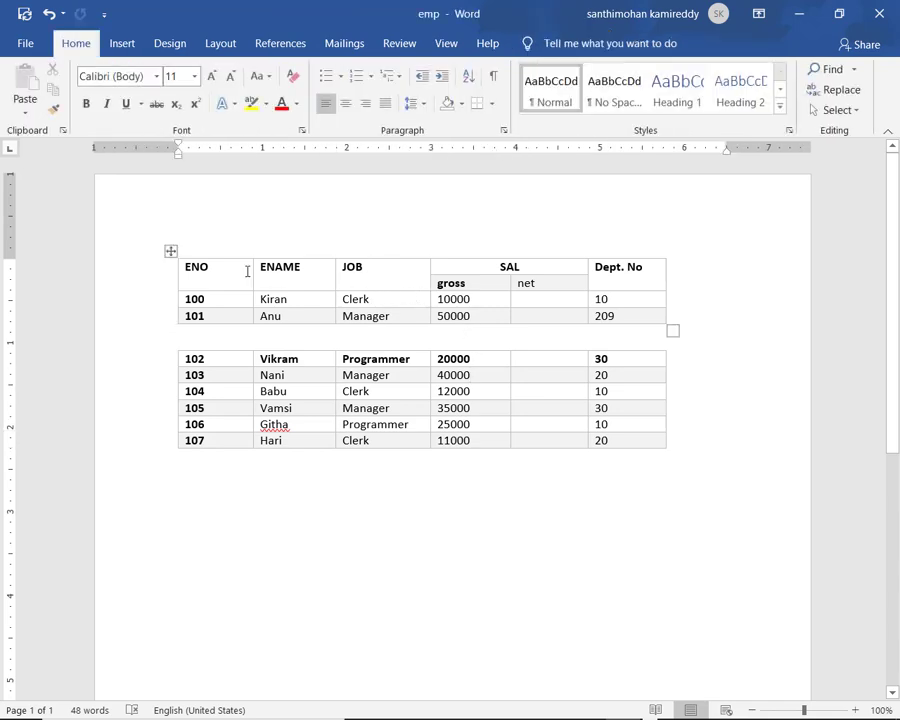
# Step: Delete the blank line between the two tables to rejoin them
pyautogui.click(170, 253)
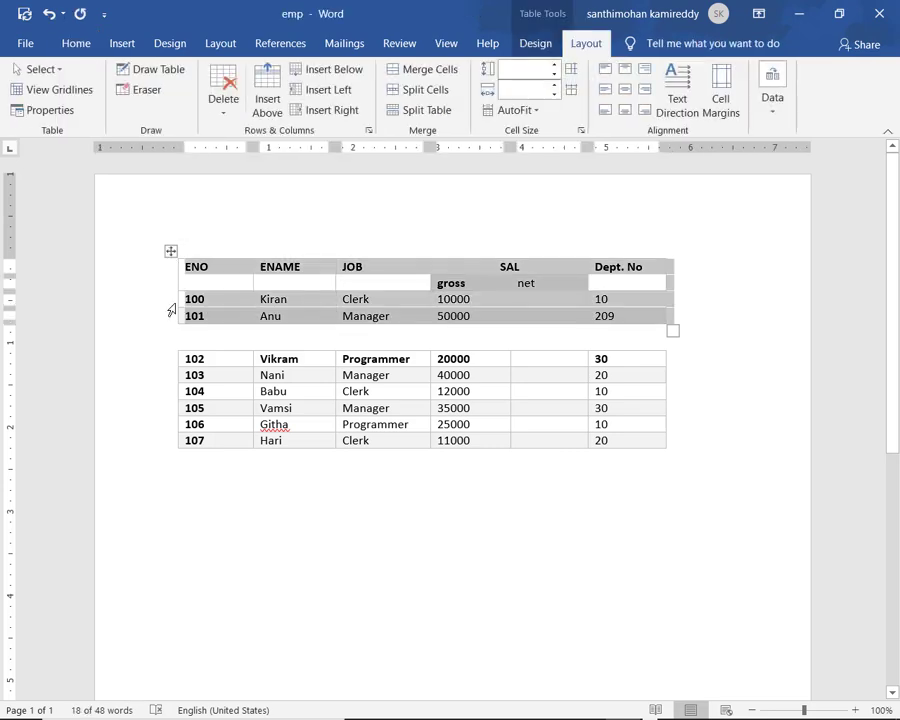
pyautogui.keyDown('shift'); pyautogui.click(179, 361); pyautogui.keyUp('shift')
pyautogui.keyDown('shift'); pyautogui.click(171, 345); pyautogui.keyUp('shift')
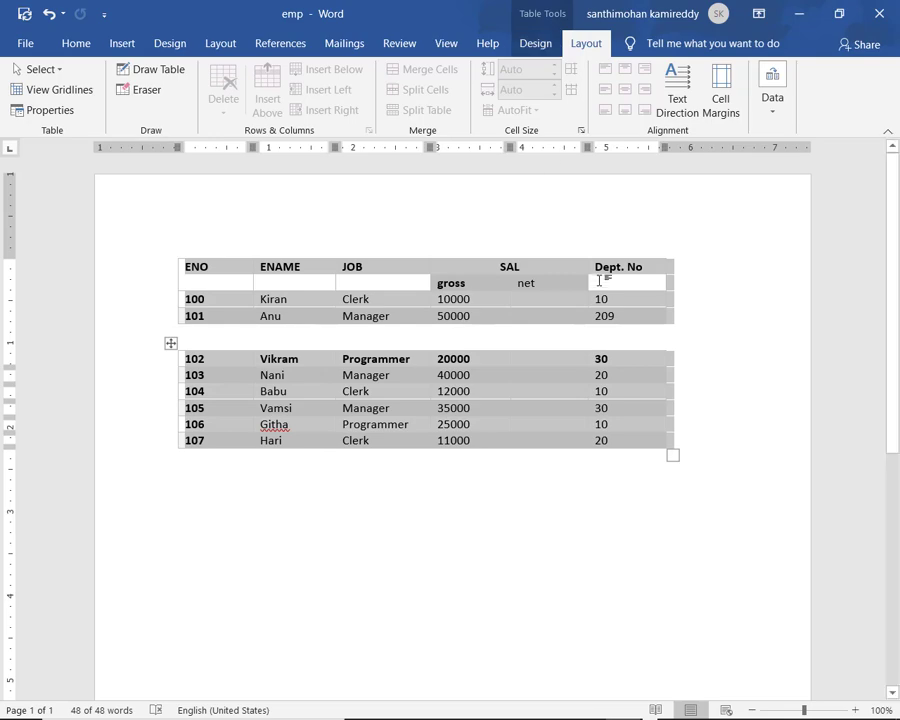
pyautogui.click(636, 336)
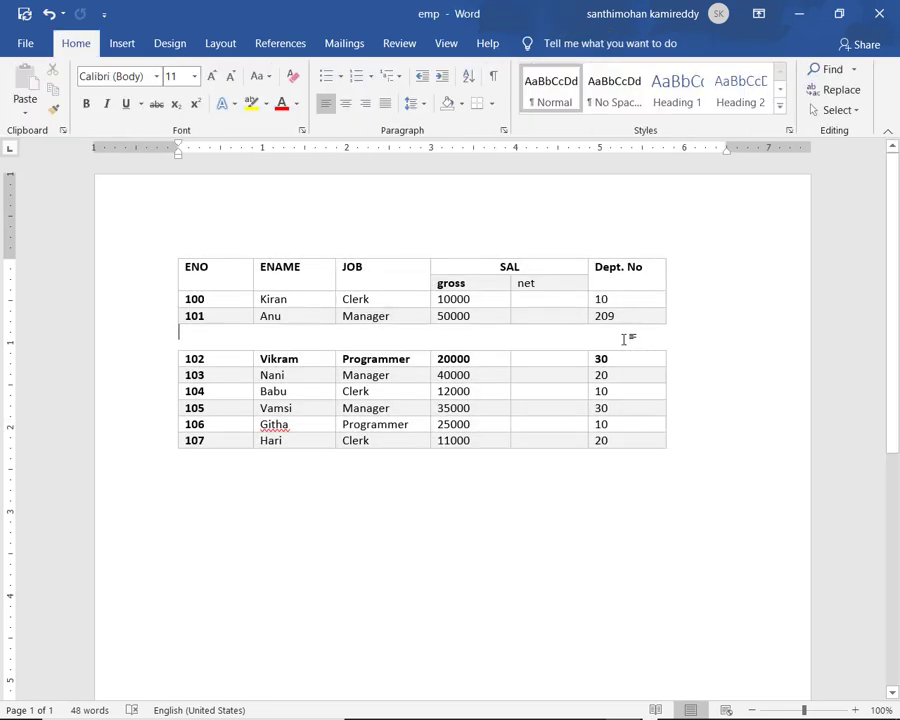
pyautogui.press('Delete')
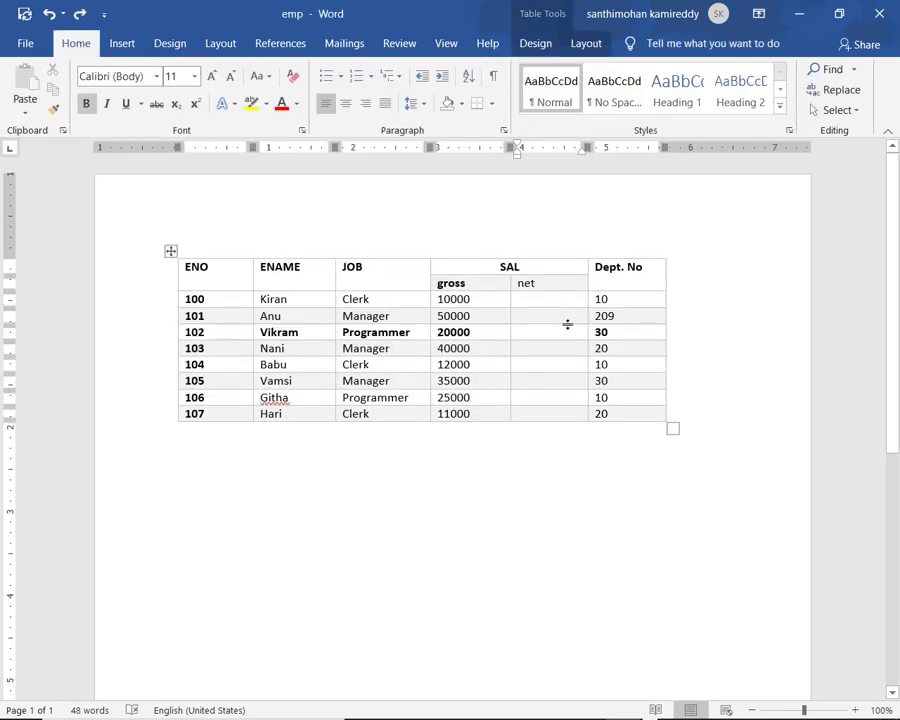
# Step: Check the rejoined table, moving the caret from row 102 up to the SAL header
pyautogui.click(540, 326)
pyautogui.click(583, 43)
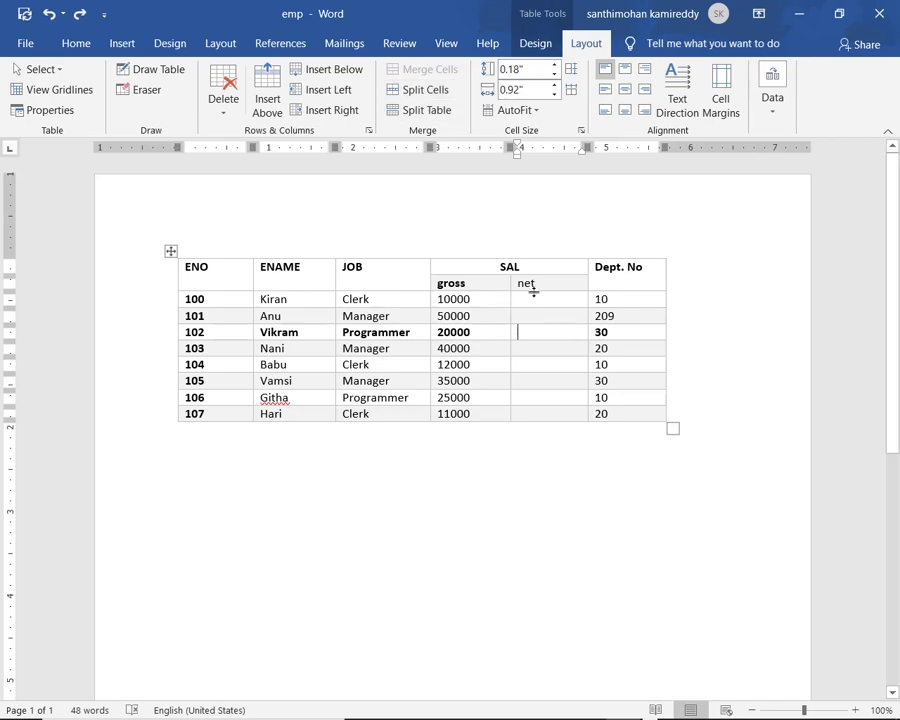
pyautogui.click(526, 302)
pyautogui.click(539, 268)
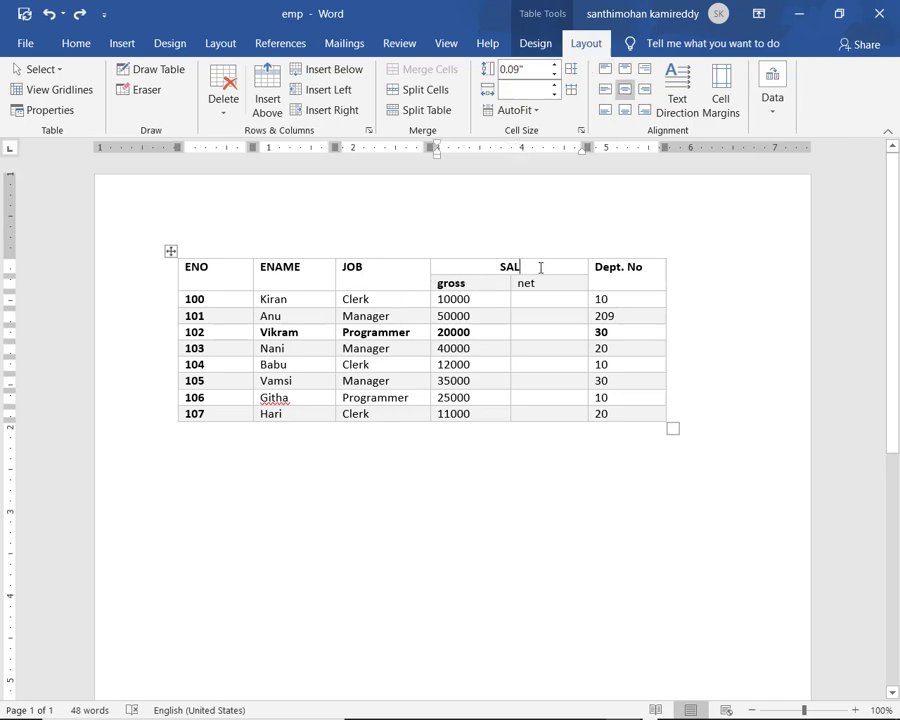